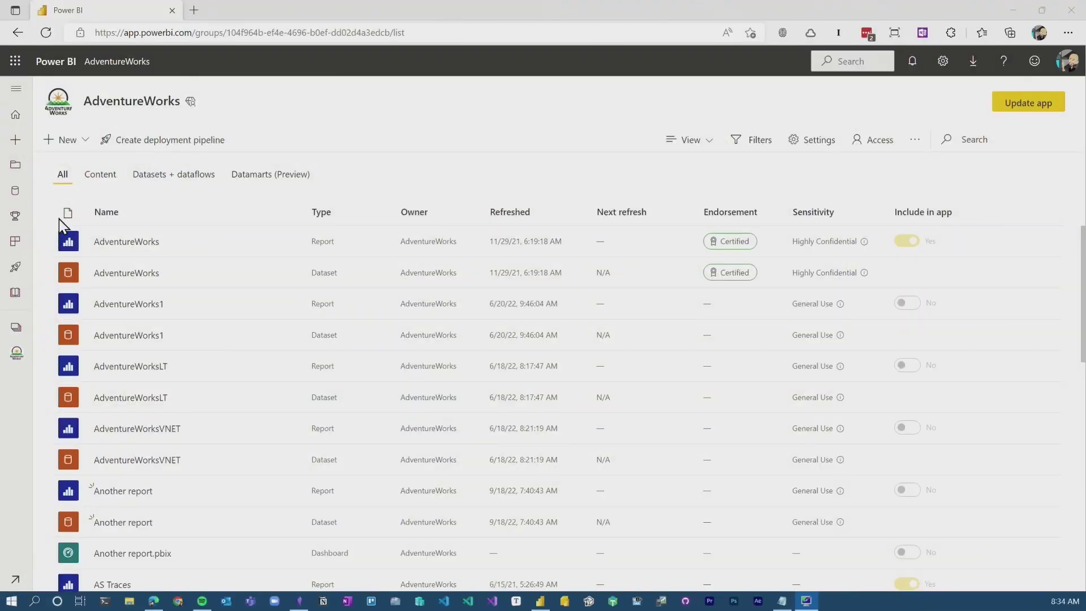
# Open the AdventureWorks app and view it as the AdventureWorks and Traces audiences
pyautogui.click(14, 241)
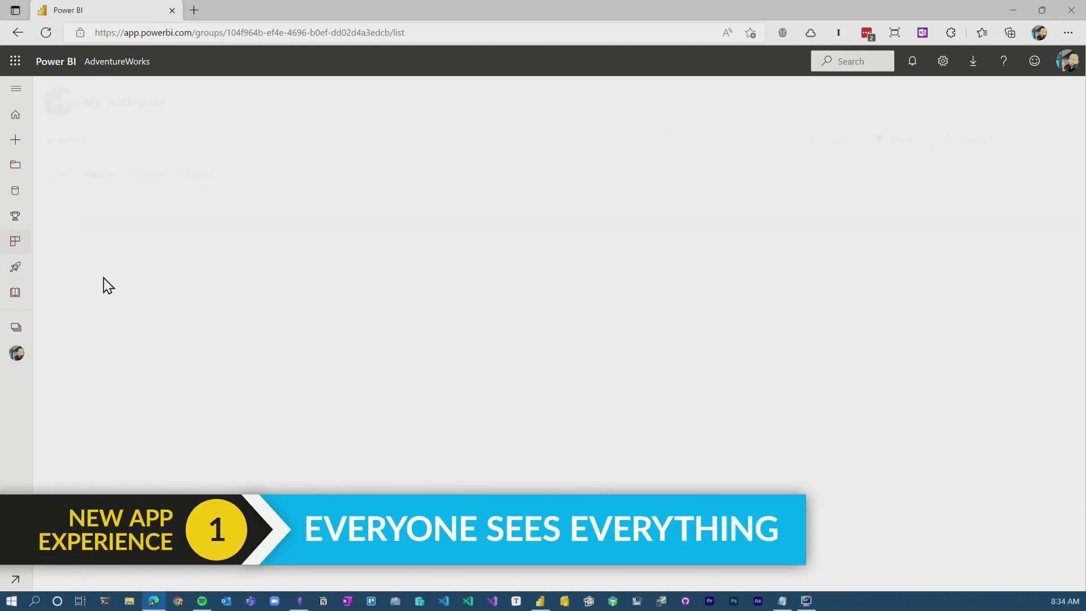
pyautogui.click(126, 235)
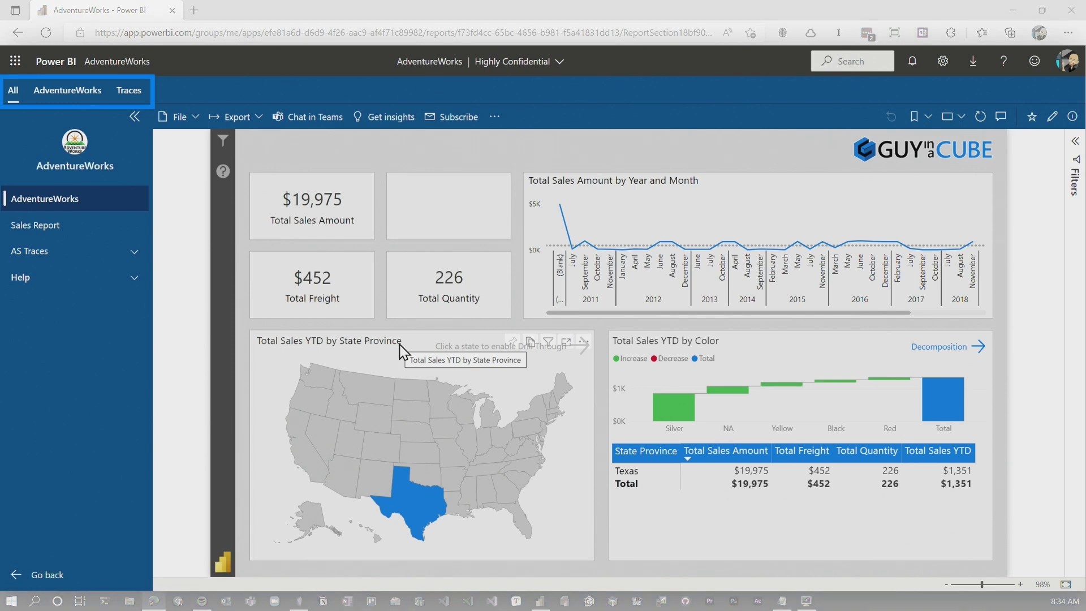
pyautogui.click(85, 92)
pyautogui.click(129, 92)
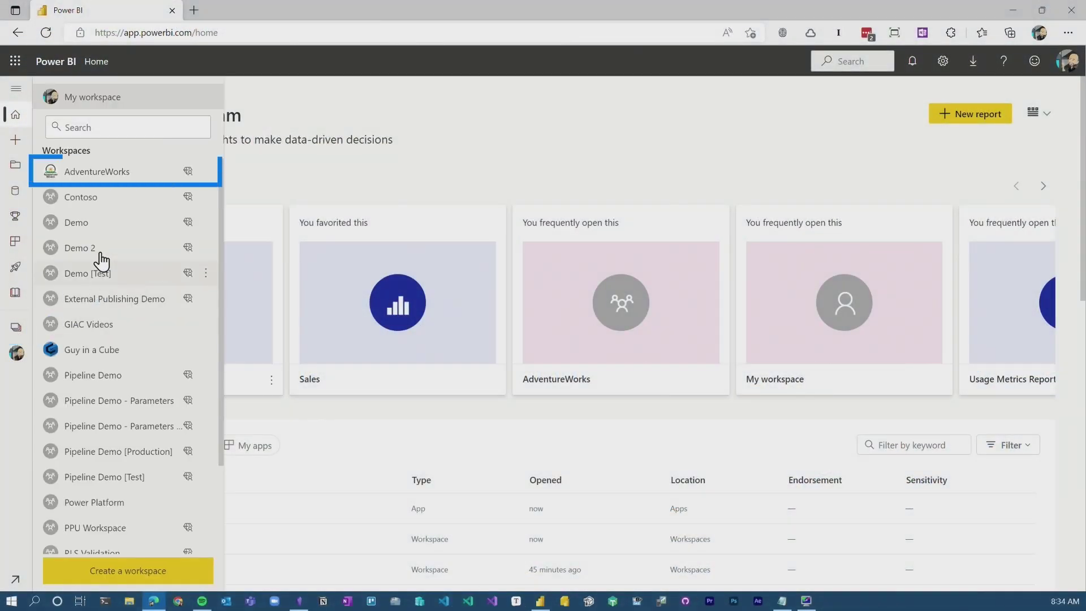
# Start the AdventureWorks app update from its workspace and view the Traces audience settings
pyautogui.click(90, 171)
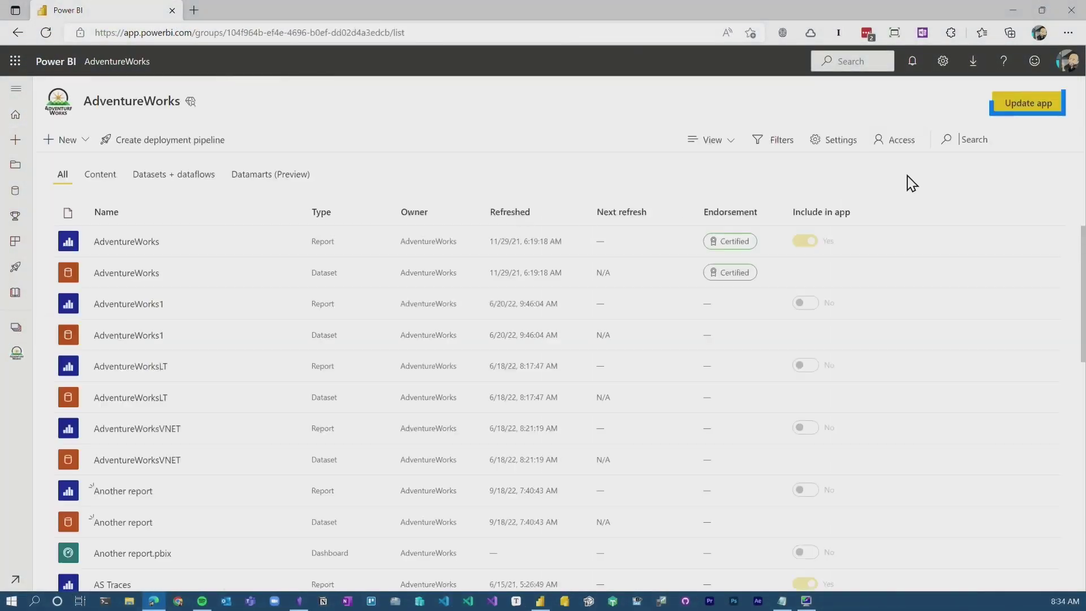
pyautogui.click(1028, 102)
pyautogui.click(211, 94)
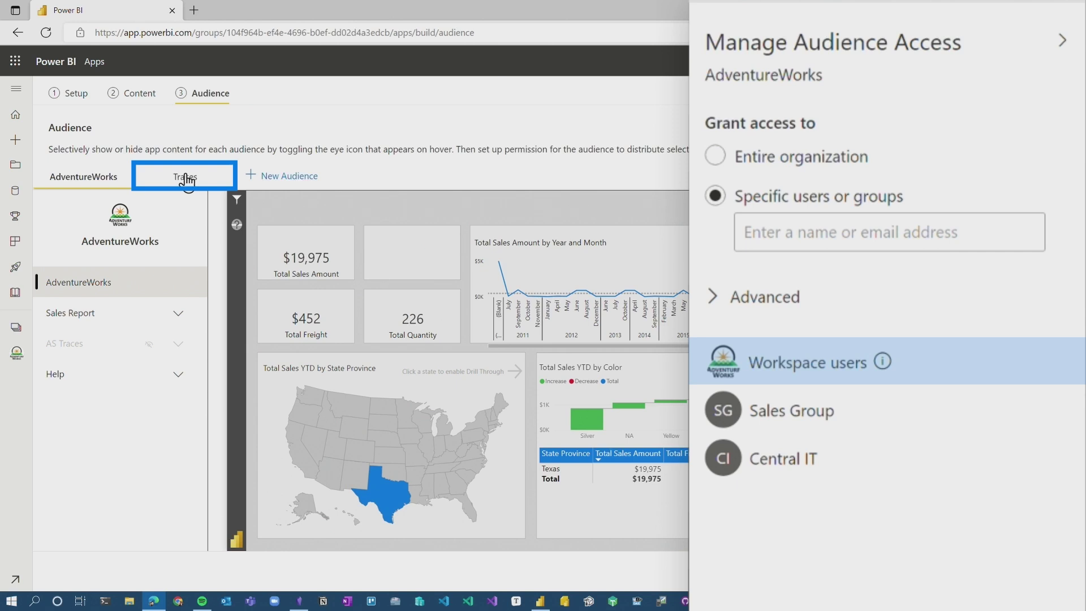
pyautogui.click(187, 179)
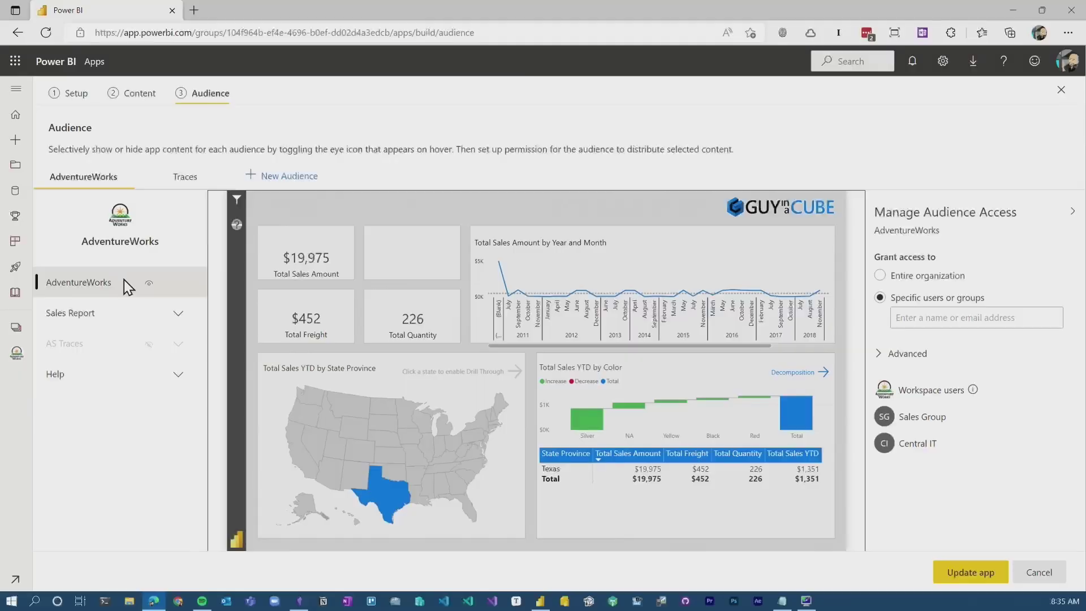
# Add Another report to the AdventureWorks app's content
pyautogui.click(141, 94)
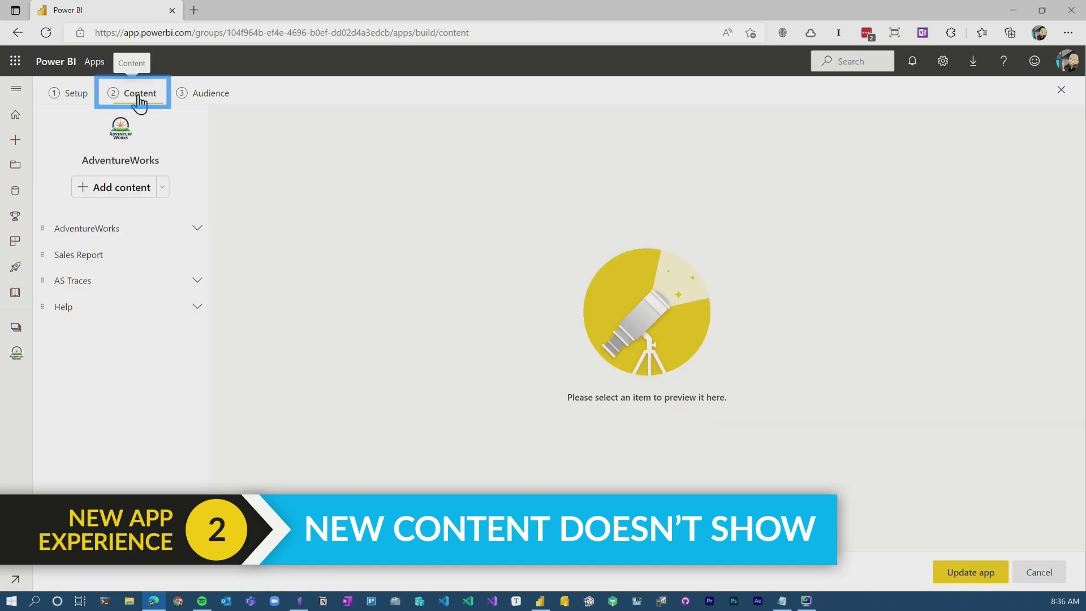
pyautogui.click(115, 188)
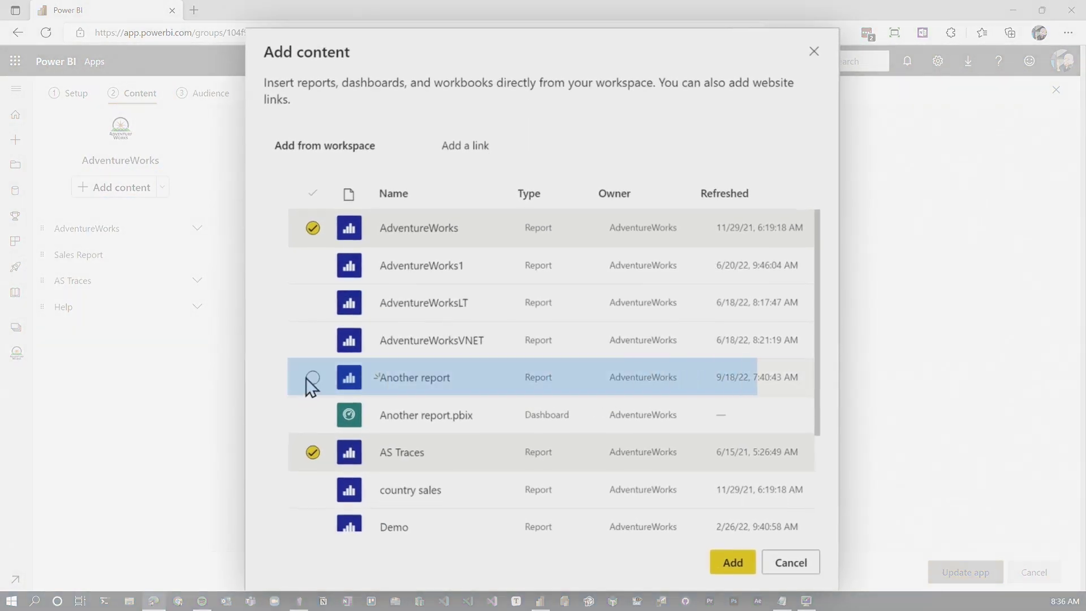
pyautogui.click(312, 378)
pyautogui.click(734, 562)
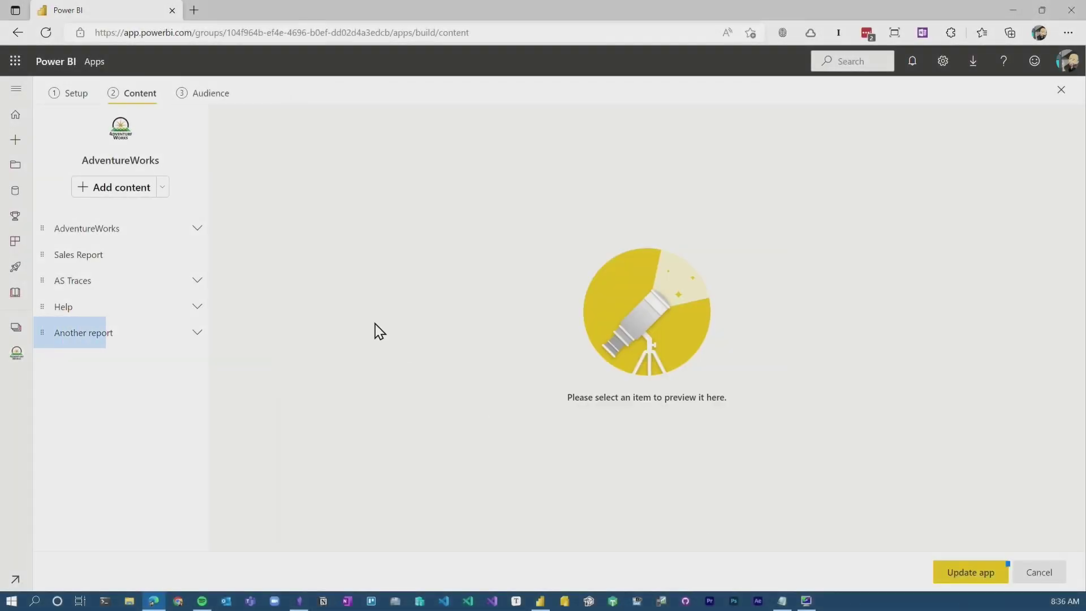
# Publish the app update and dismiss the success message
pyautogui.click(970, 573)
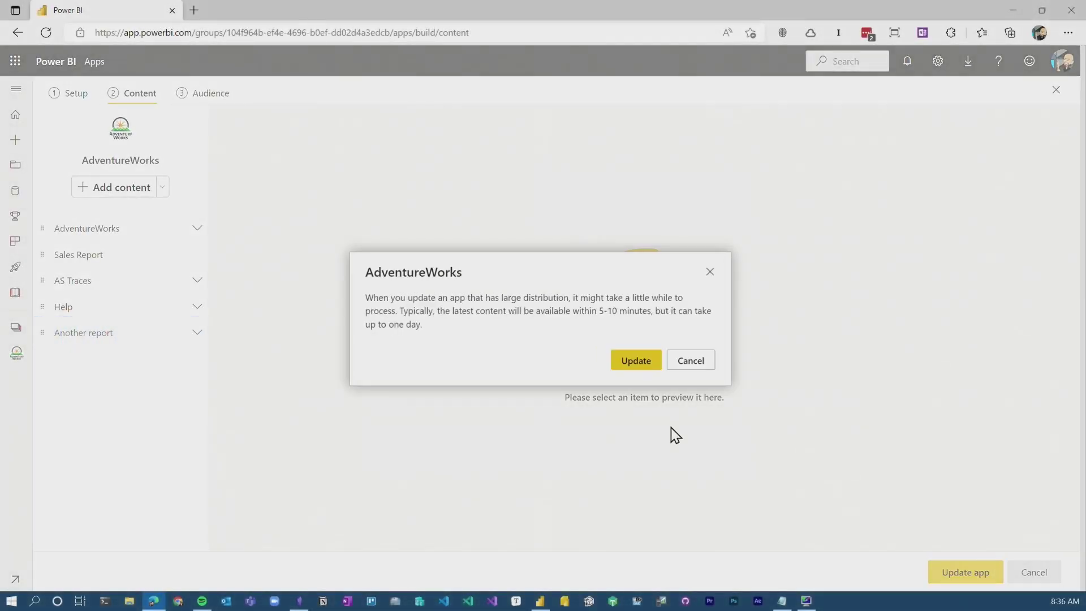
pyautogui.click(636, 360)
pyautogui.click(701, 380)
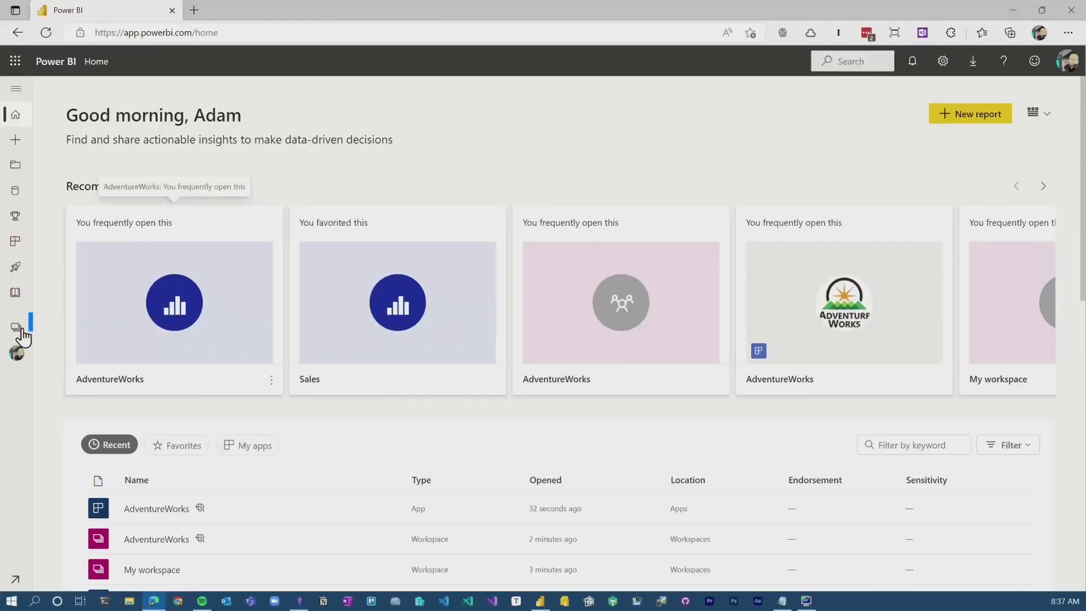
# Reopen the AdventureWorks app update from Workspaces and bring up its audience and content settings
pyautogui.click(15, 329)
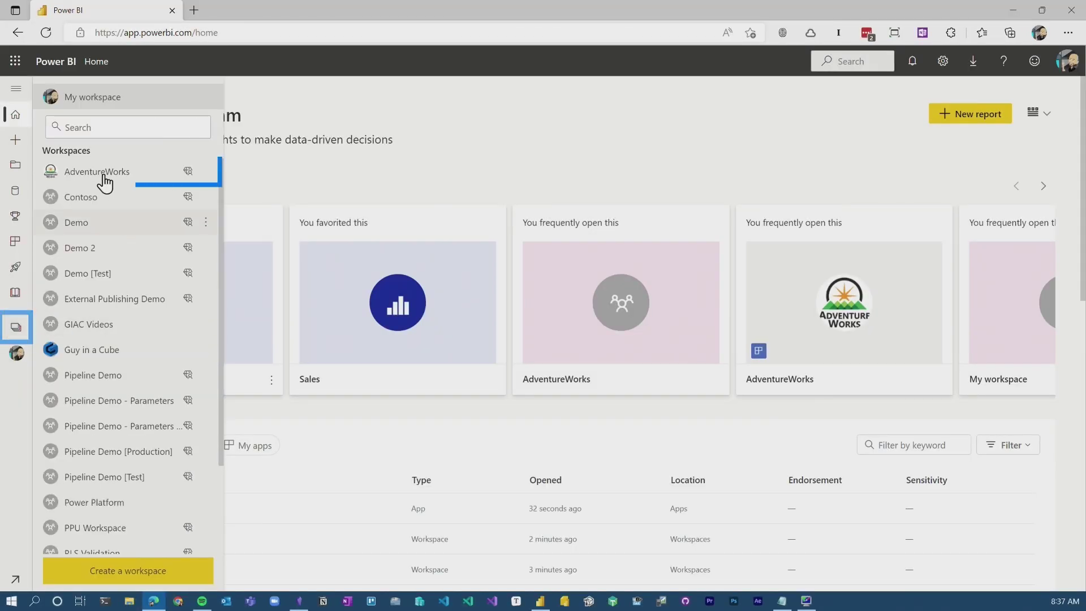
pyautogui.click(91, 172)
pyautogui.click(1023, 114)
pyautogui.click(201, 95)
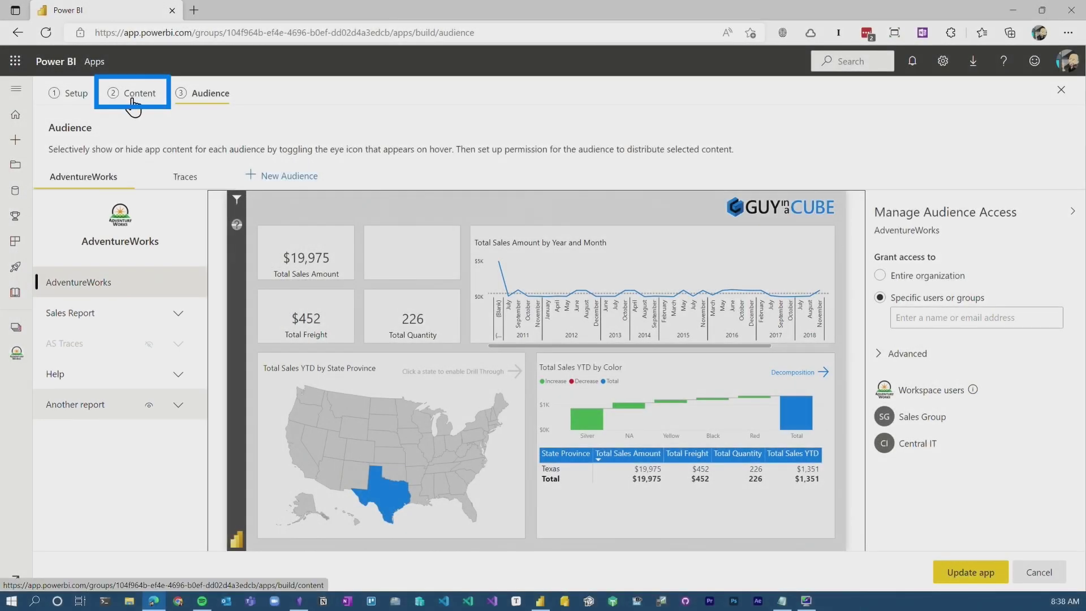
pyautogui.click(133, 94)
# Move Another report out of the Help group to sit above Help
pyautogui.moveTo(7, 406); pyautogui.dragTo(17, 367)
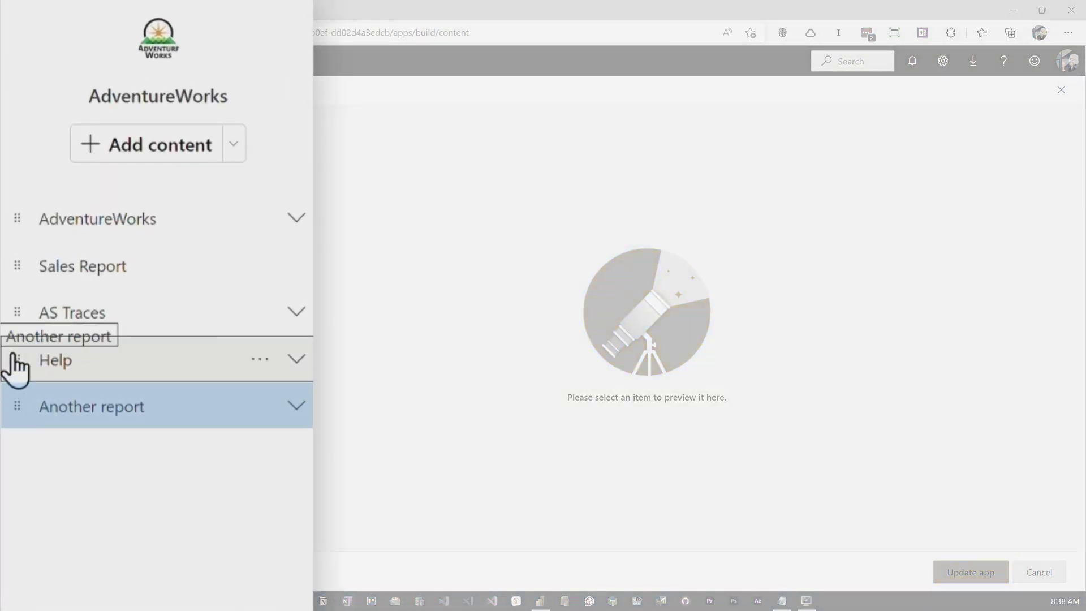
pyautogui.click(297, 360)
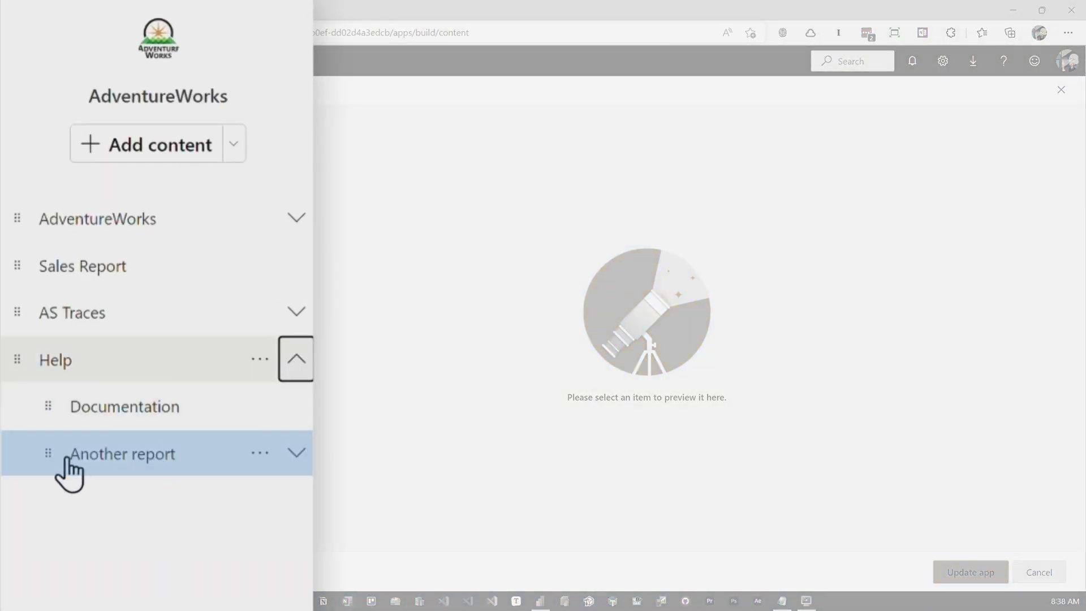
pyautogui.click(49, 454)
pyautogui.moveTo(49, 454); pyautogui.dragTo(21, 336)
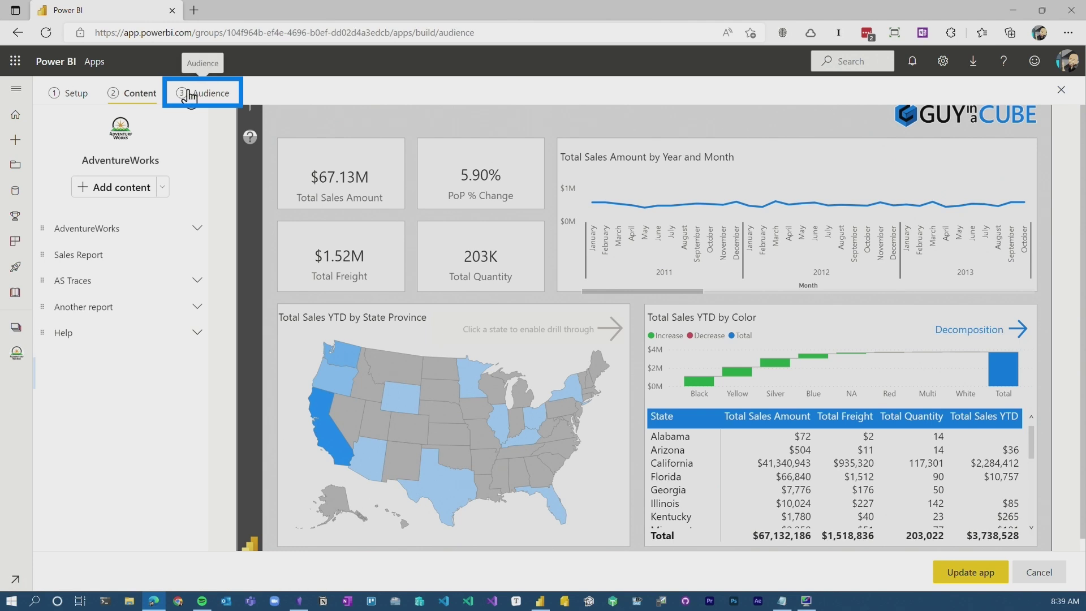
# Review the Traces and AdventureWorks audience settings, then publish the app update
pyautogui.click(201, 92)
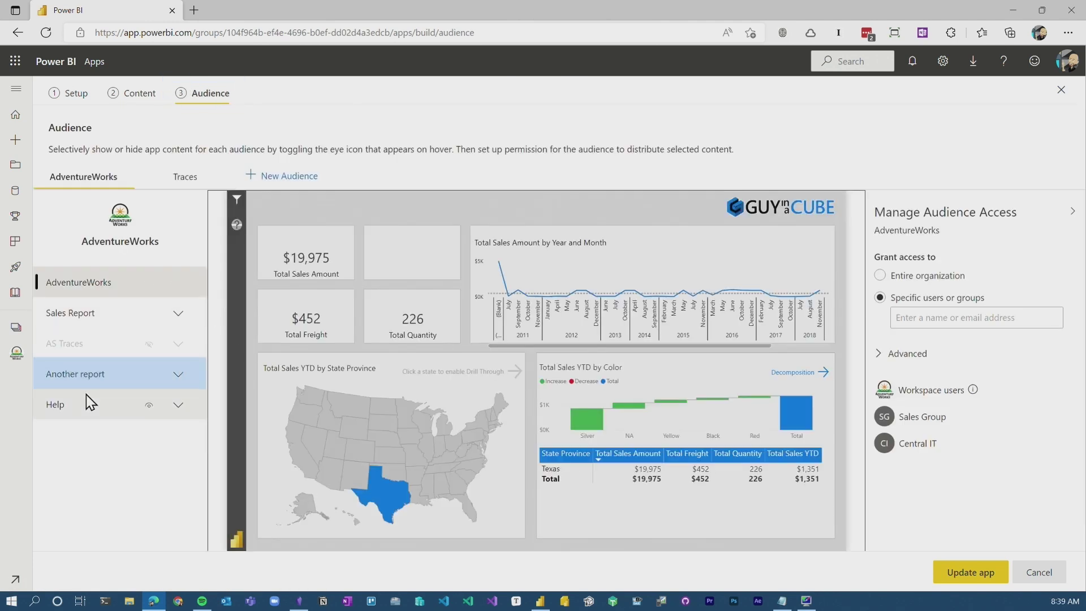
pyautogui.click(186, 177)
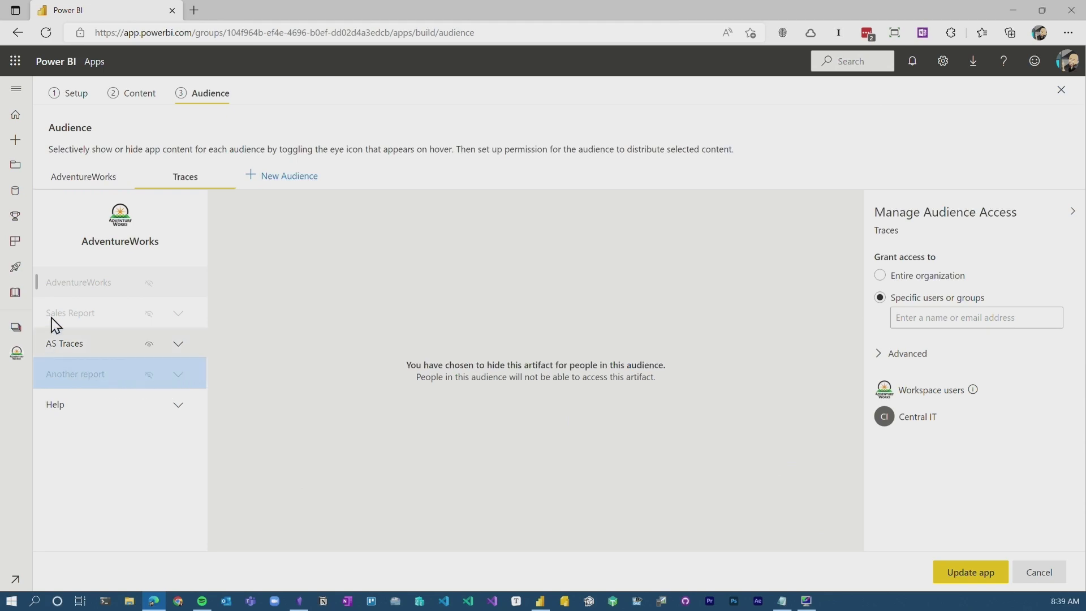
pyautogui.click(84, 177)
pyautogui.click(970, 572)
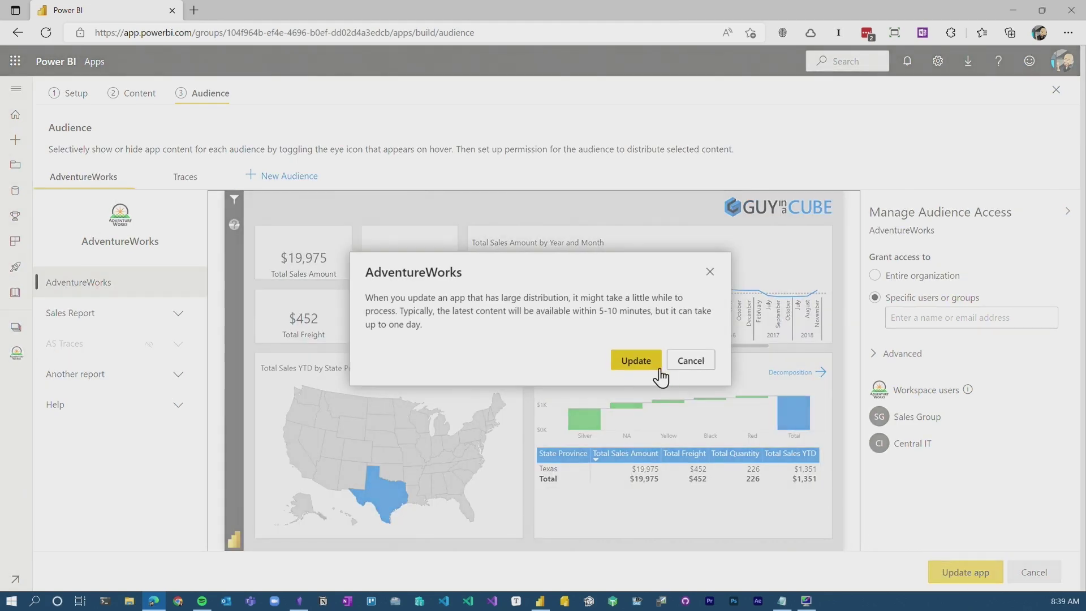
pyautogui.click(636, 361)
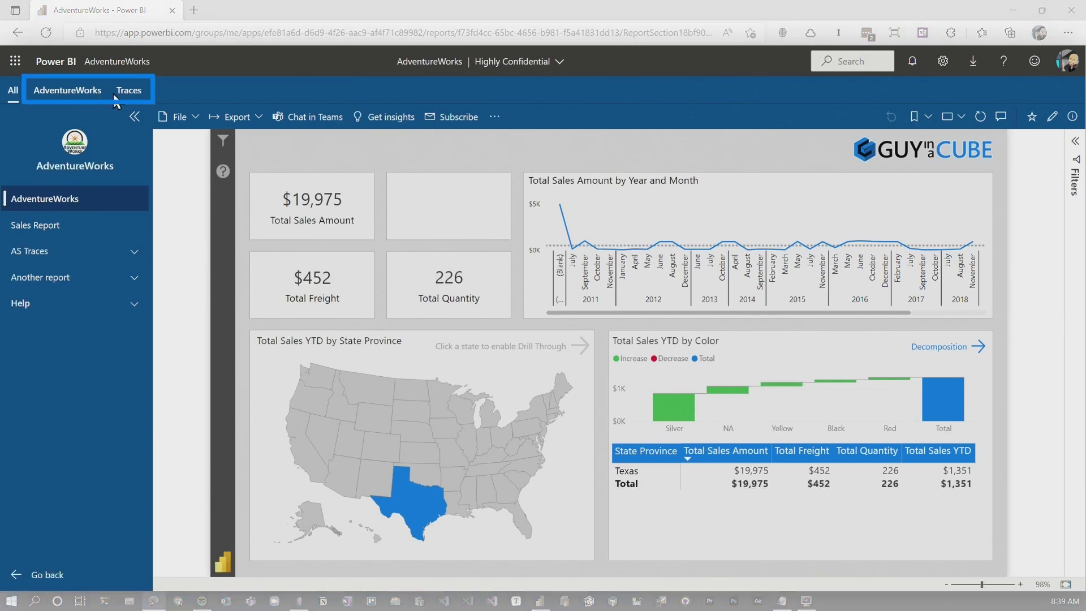
# View the published app as the AdventureWorks audience
pyautogui.click(73, 92)
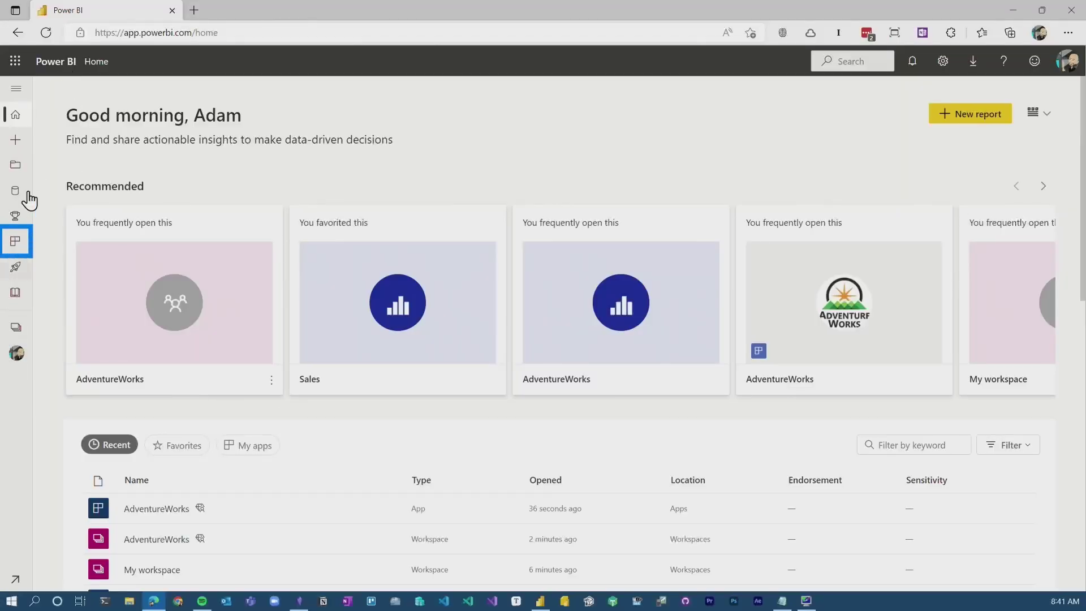
# Open the Contoso app, check its report's file options, and return to Home
pyautogui.click(16, 243)
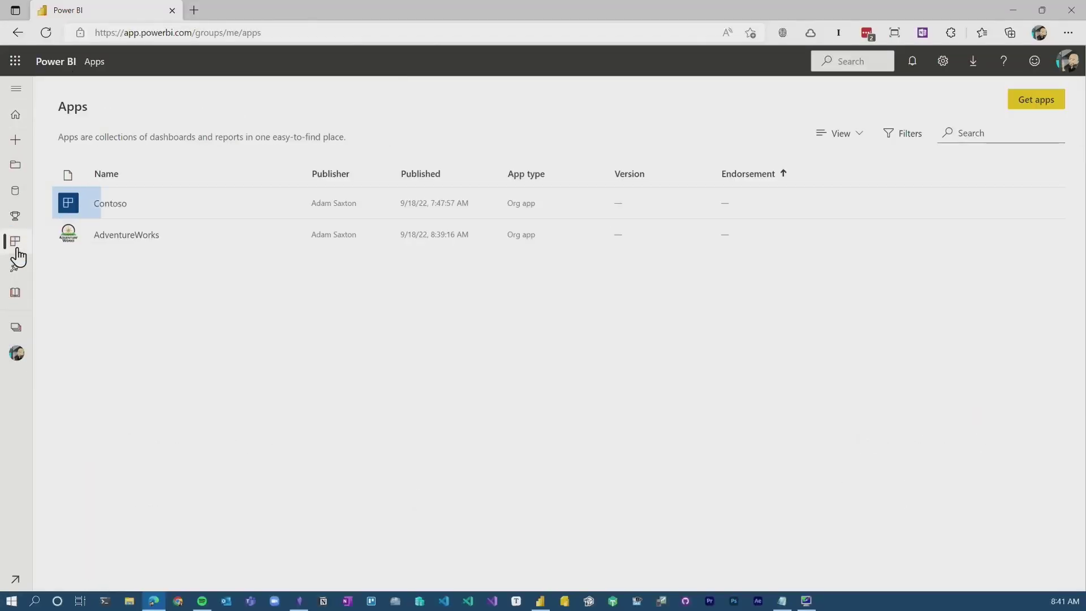
pyautogui.click(95, 210)
pyautogui.click(181, 89)
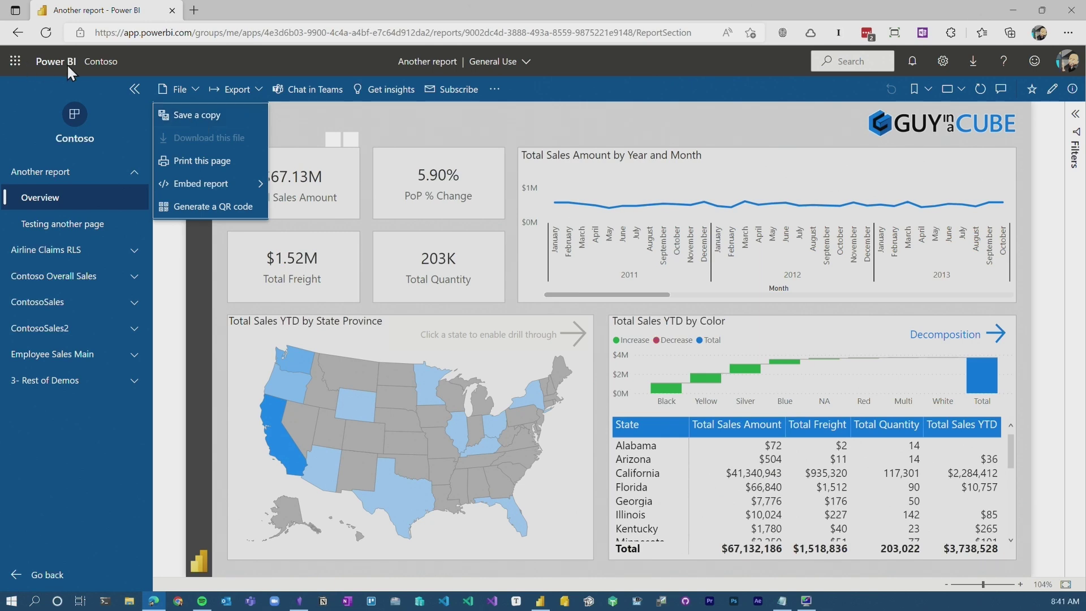
pyautogui.click(19, 65)
pyautogui.click(15, 245)
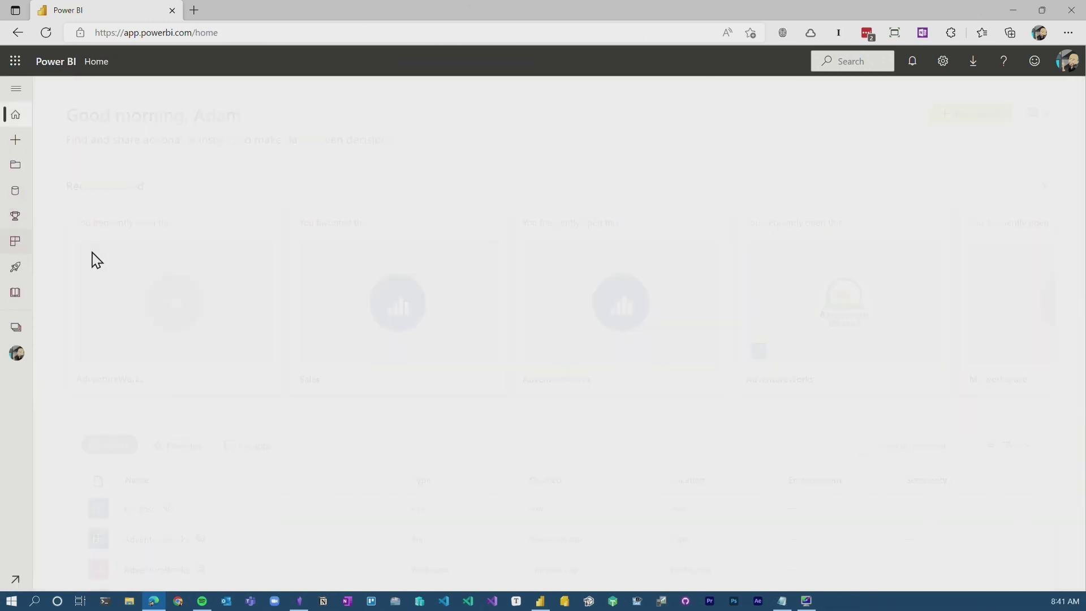
# Open the AdventureWorks app and check its report's file options
pyautogui.click(155, 232)
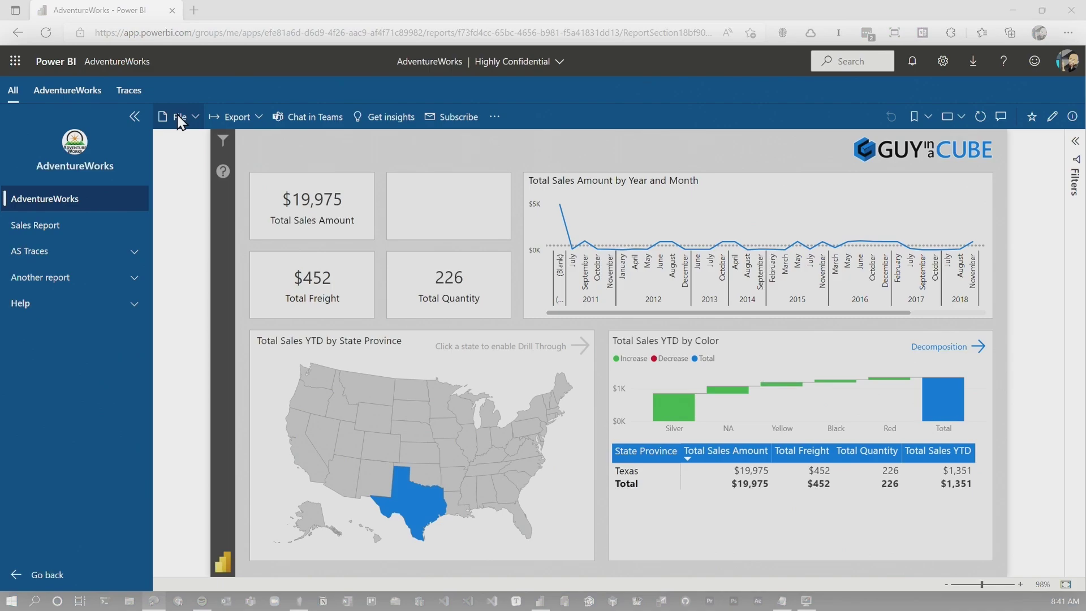
pyautogui.click(180, 116)
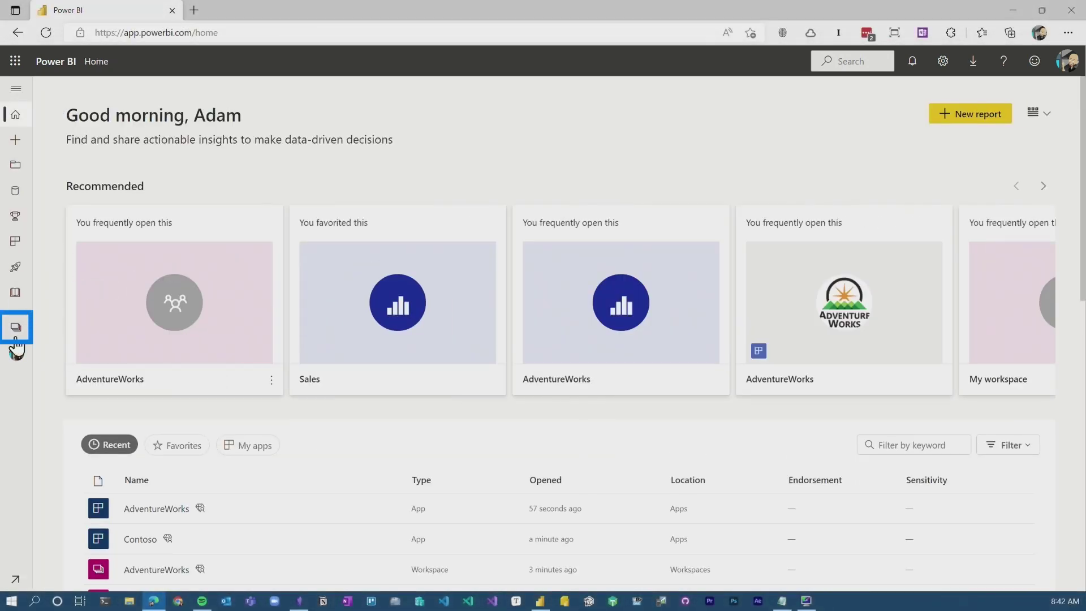
# Expand Another report in the app's audience settings to show Overview and Testing another page
pyautogui.click(16, 327)
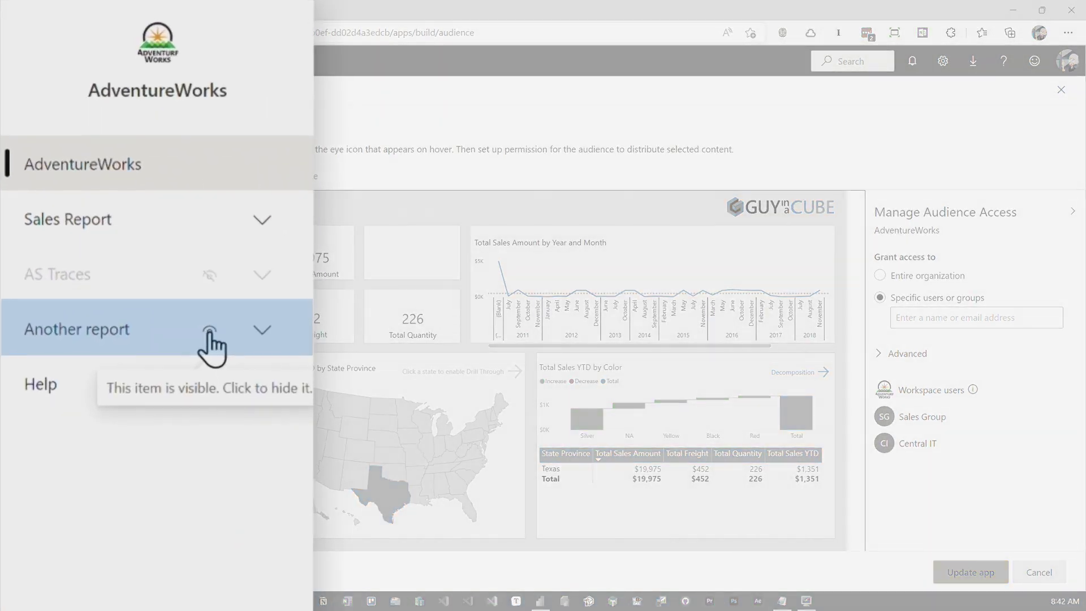
pyautogui.click(265, 331)
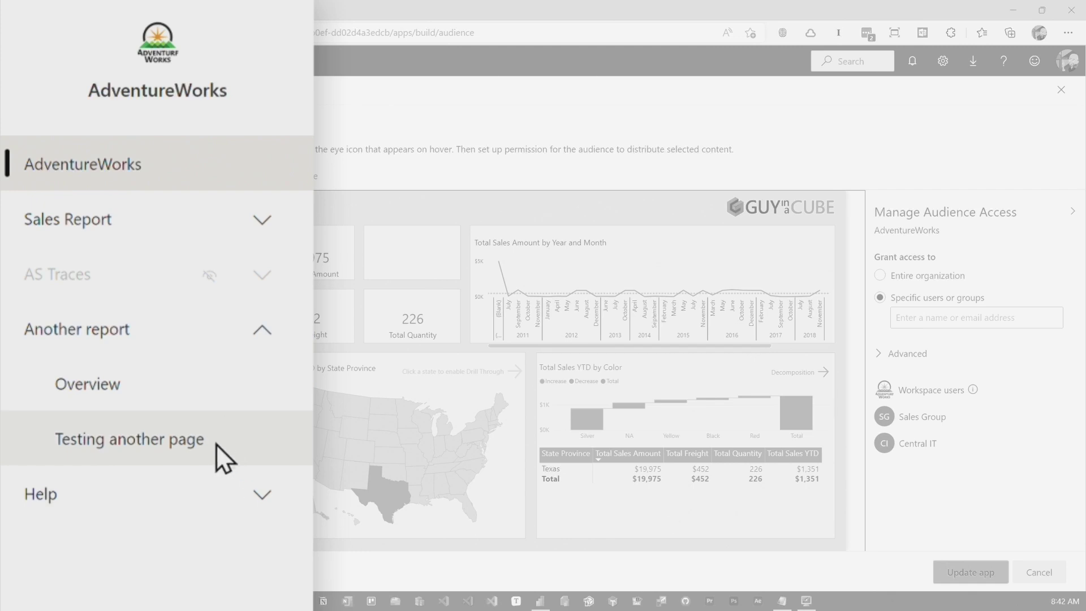